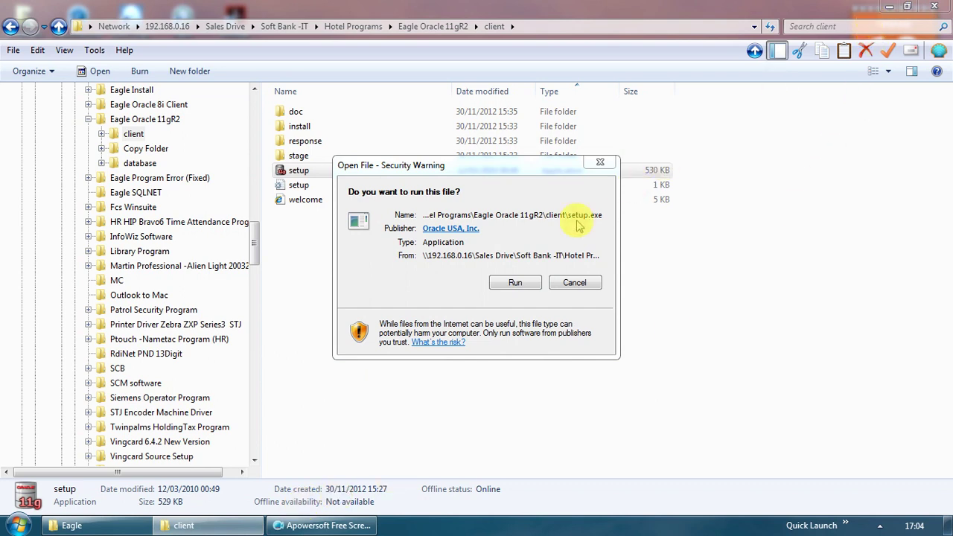
- Run the Oracle 11gR2 client setup, clear the file window out of the way, and choose the Administrator installation type
left_click(521, 284)
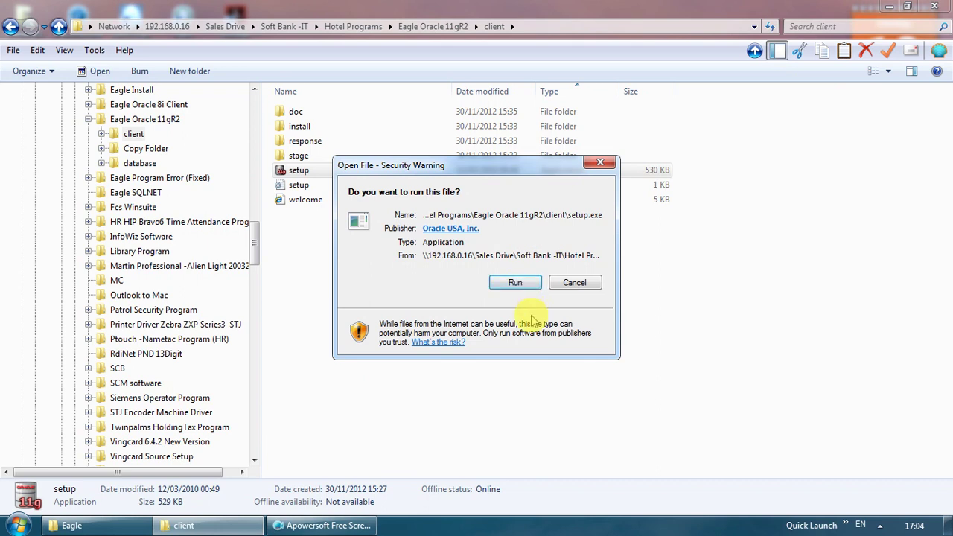
left_click(523, 282)
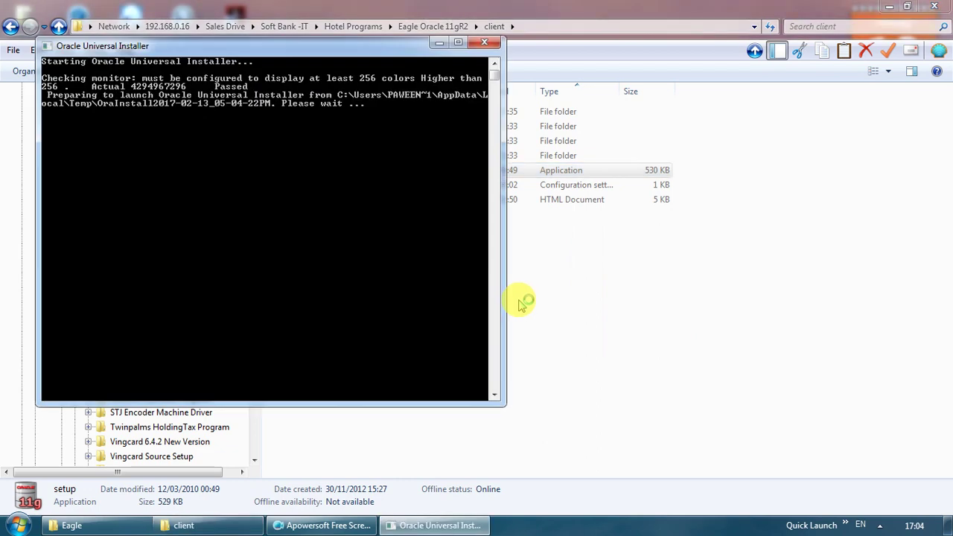
left_click(889, 6)
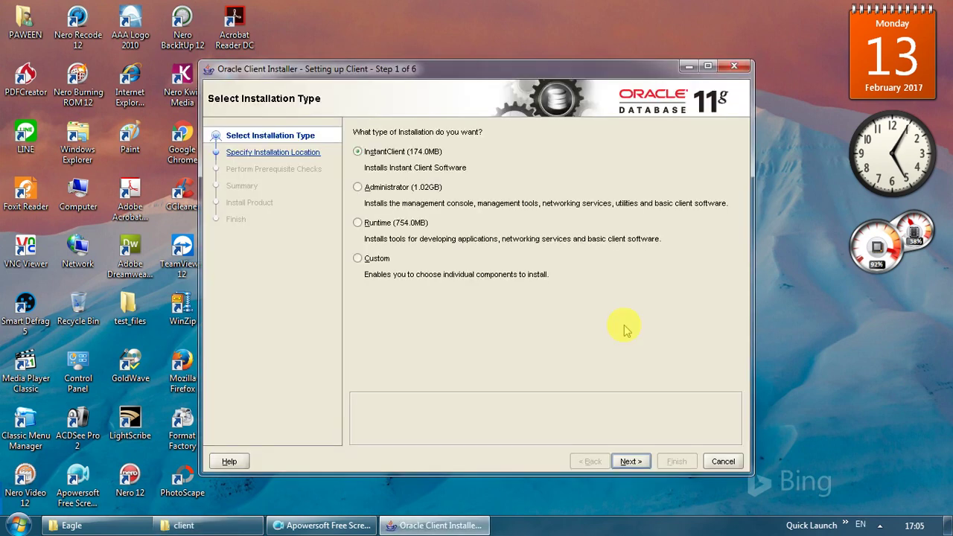
left_click(356, 187)
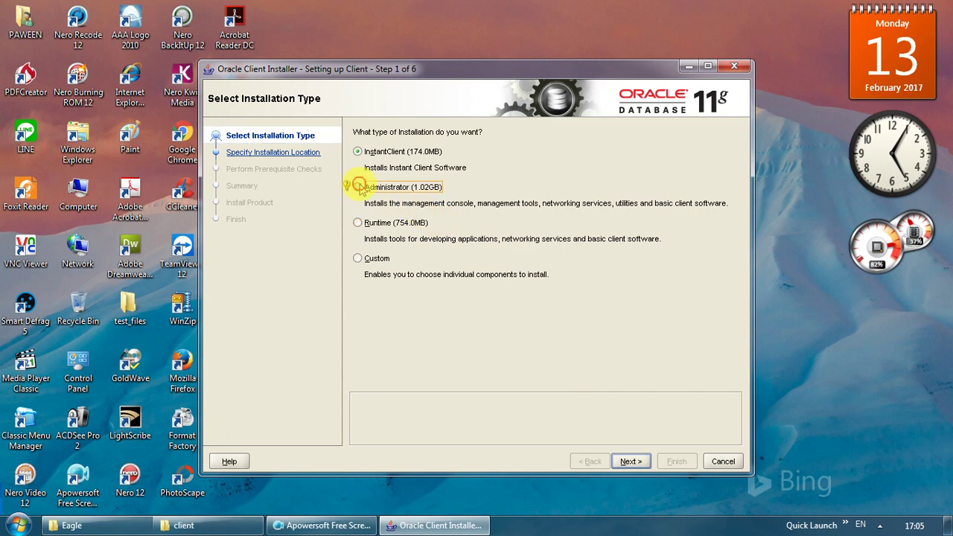
left_click(630, 460)
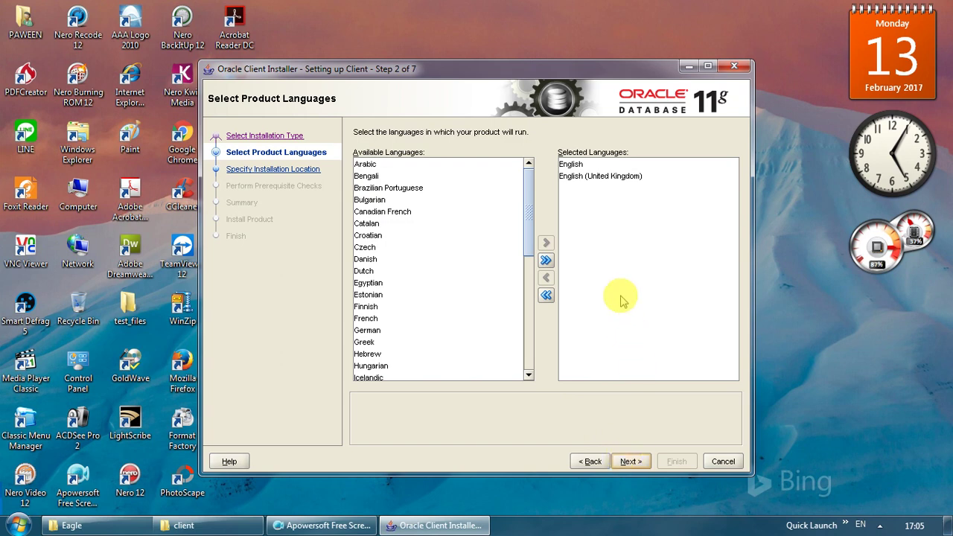
- Replace English (United Kingdom) with Thai in the selected product languages and continue to the installation location
left_click(592, 180)
left_click(546, 276)
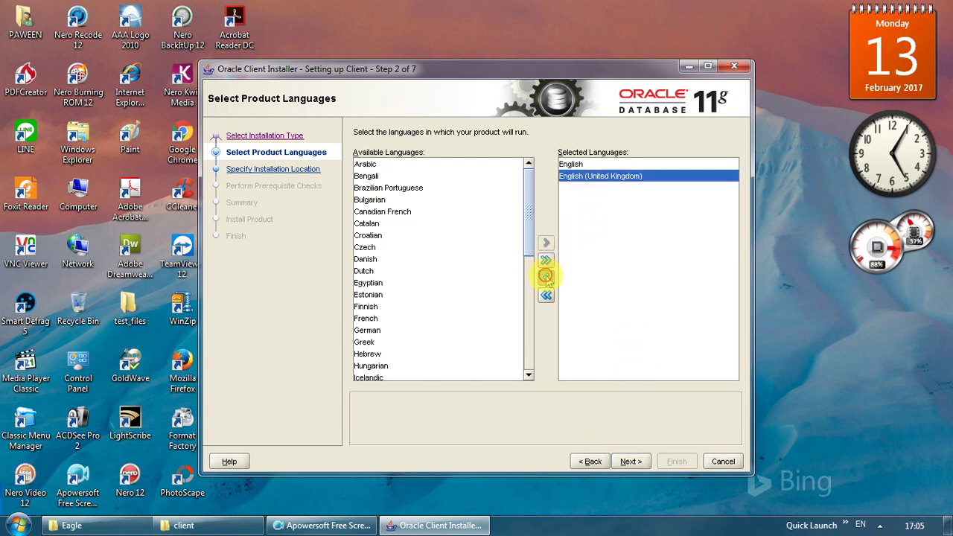
left_click_drag(526, 268, 521, 344)
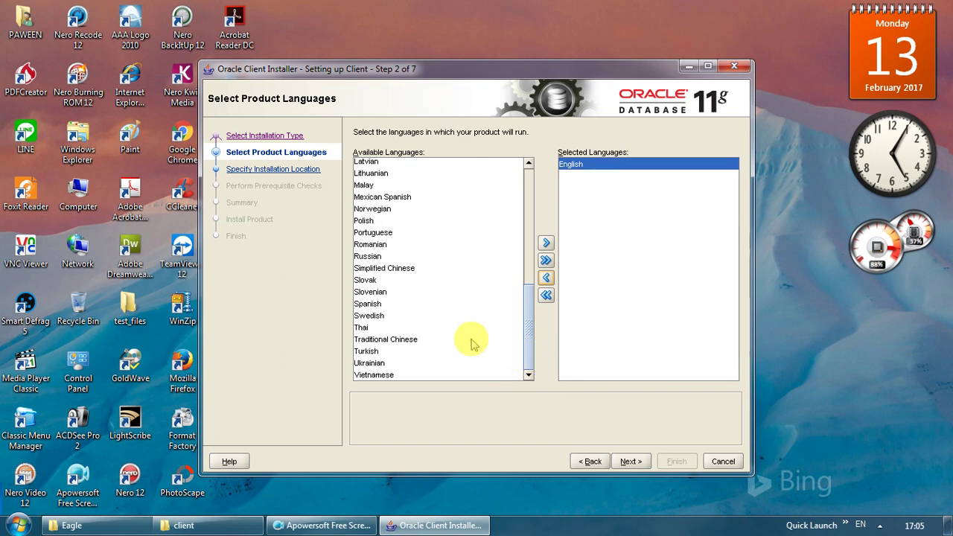
left_click(392, 328)
left_click(546, 243)
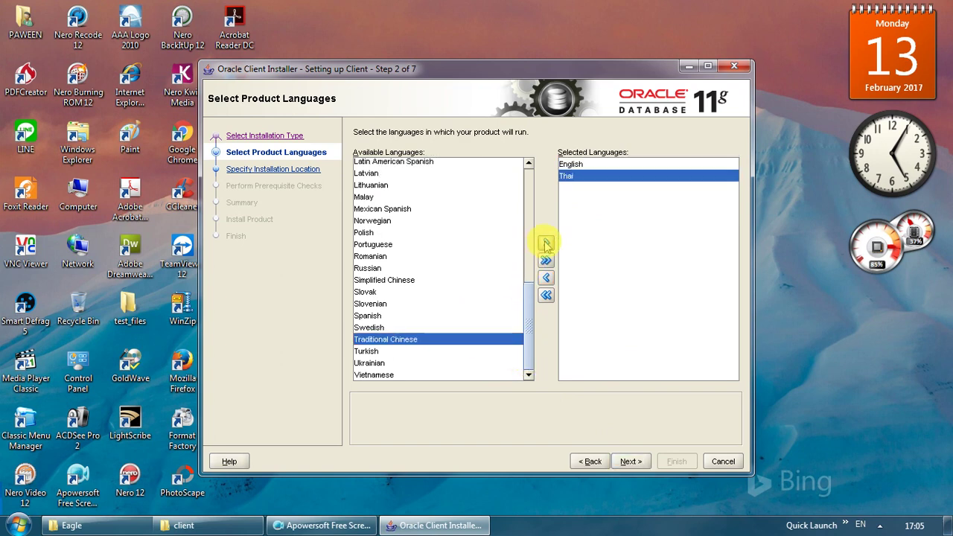
left_click(599, 168)
left_click(600, 180)
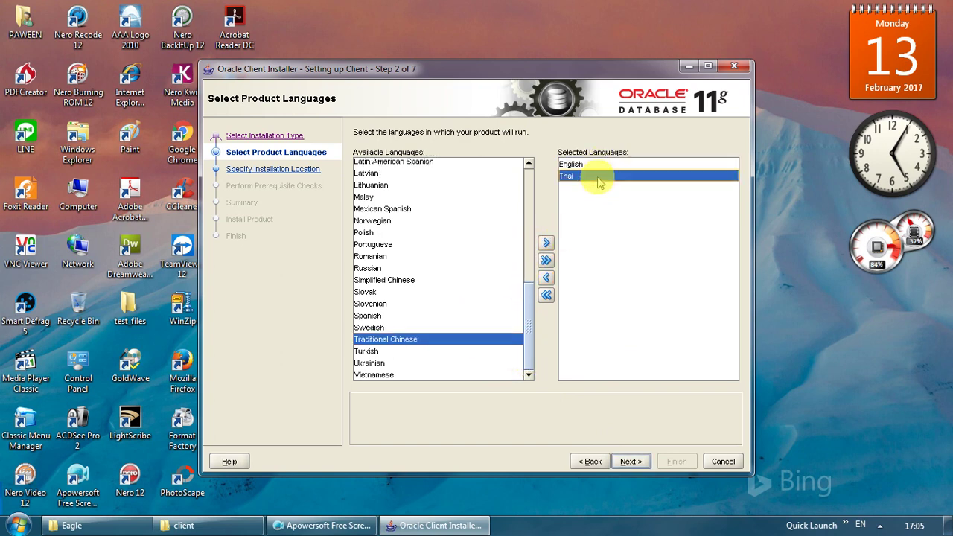
left_click(630, 461)
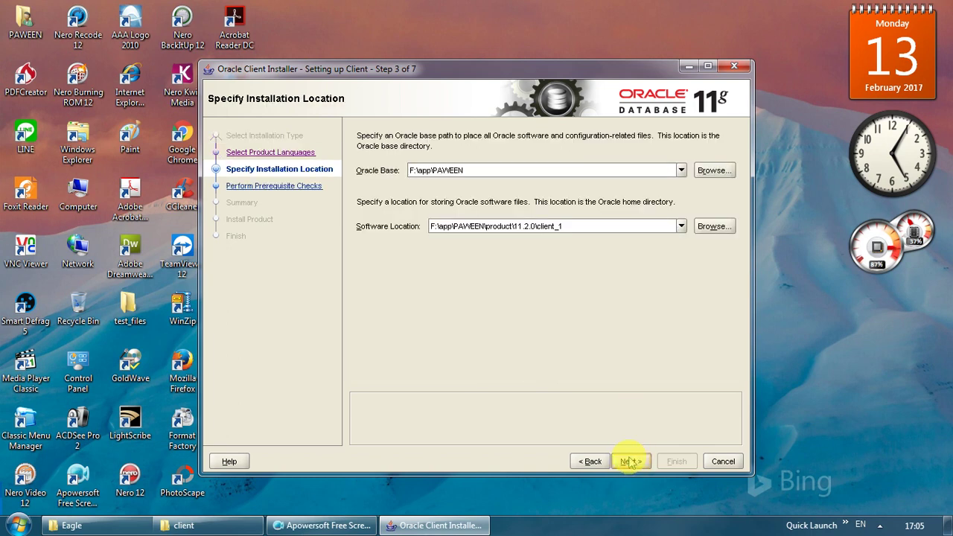
- Set the Oracle Base path to D:\Eagle
left_click_drag(463, 170, 402, 170)
type("D")
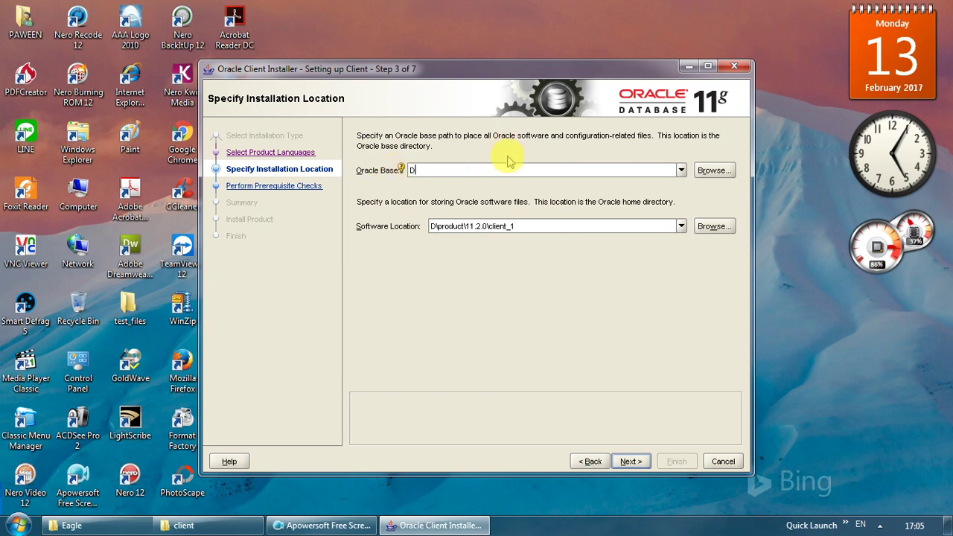
type(":\\Eagle")
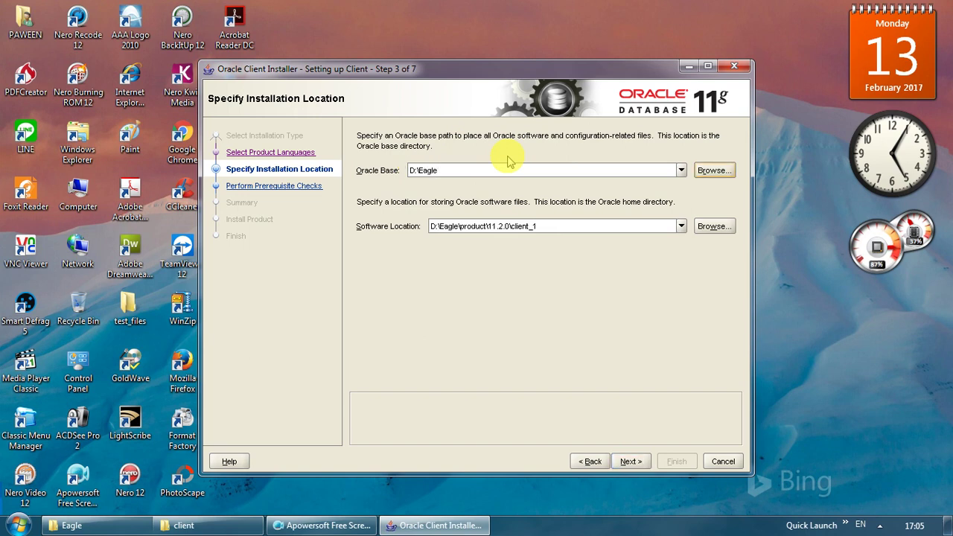
- Set the Software Location to D:\Eagle\Ora11 and continue through the prerequisite checks
left_click(558, 225)
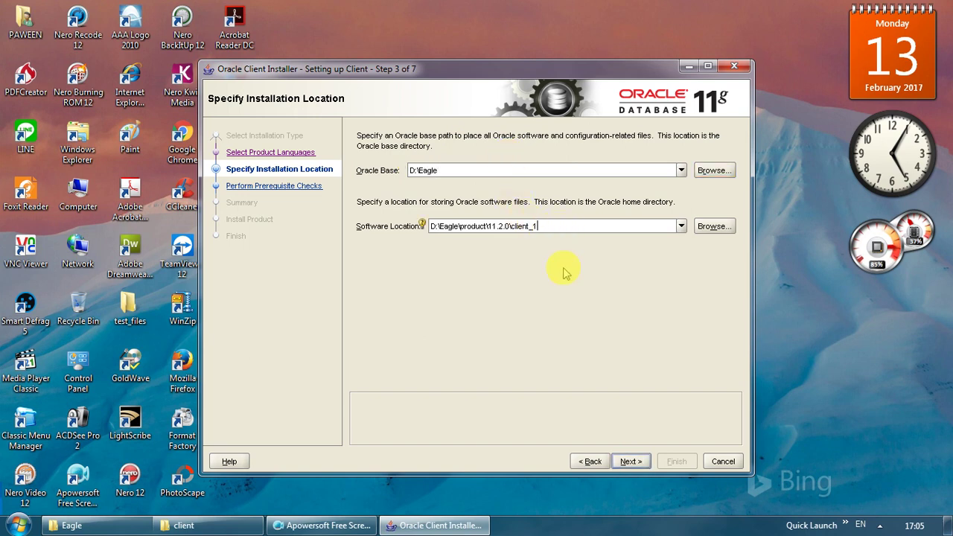
key("shift+Left")
key("shift+Left")
key("shift+Left")
key("shift+Left")
key("shift+Left")
key("shift+Left")
key("shift+Left")
key("shift+Left")
key("shift+Left")
key("shift+Left")
key("shift+Left")
key("shift+Left")
key("shift+Left")
key("shift+Left")
key("shift+Left")
key("shift+Left")
key("shift+Left")
key("shift+Left")
key("shift+Left")
key("shift+Left")
key("shift+Left")
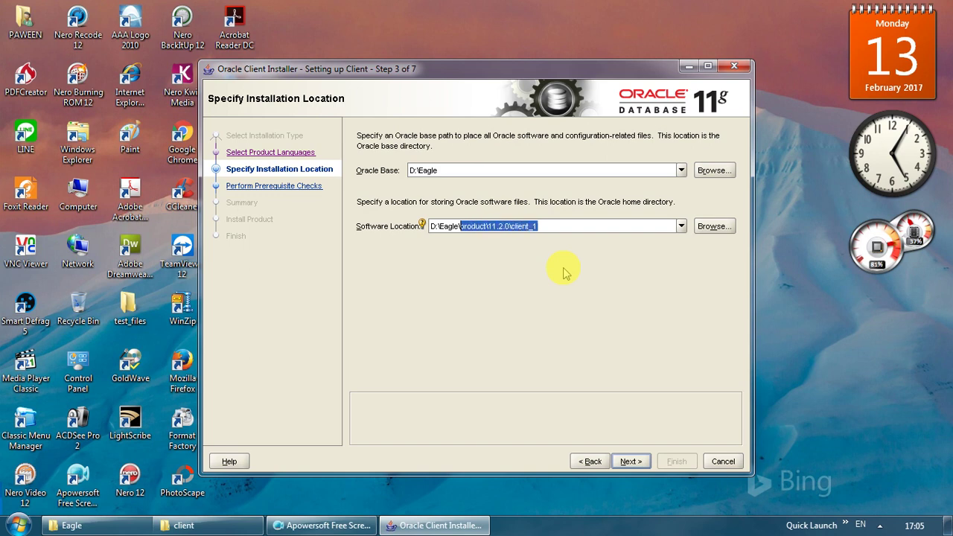
key("BackSpace")
type("Or")
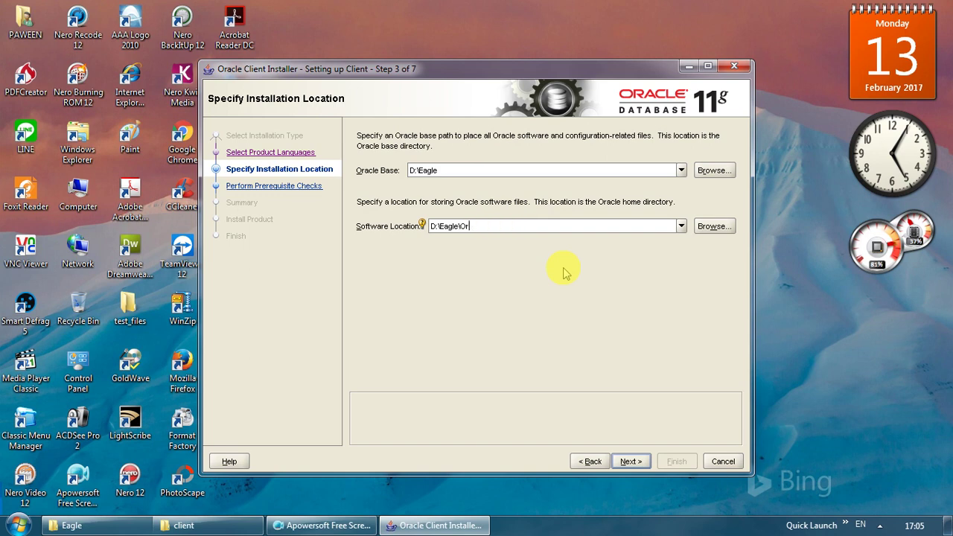
type("a11")
left_click(481, 170)
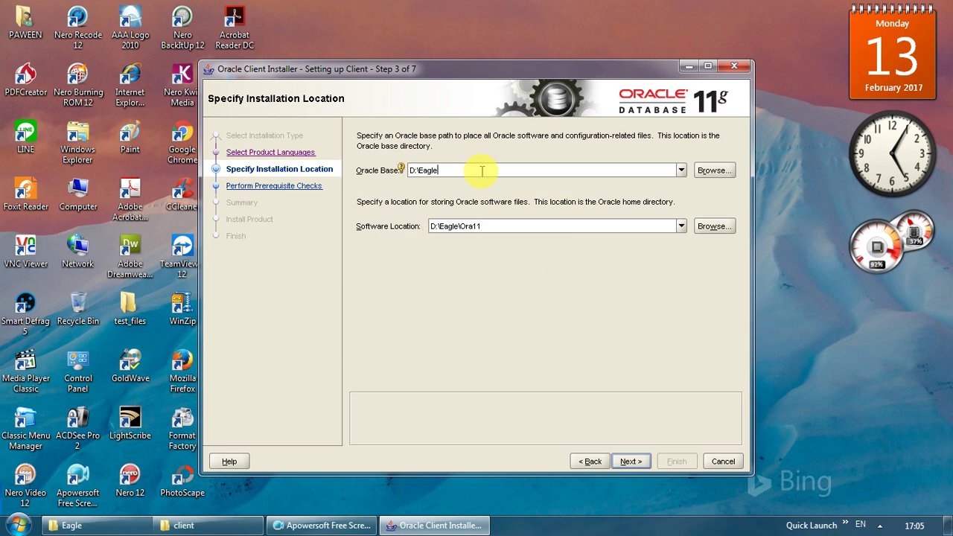
left_click(498, 222)
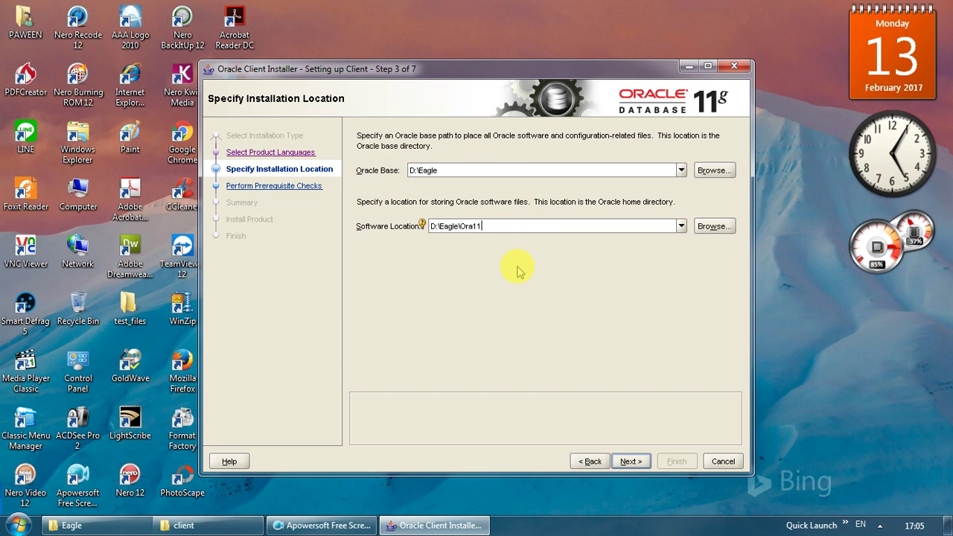
left_click(631, 461)
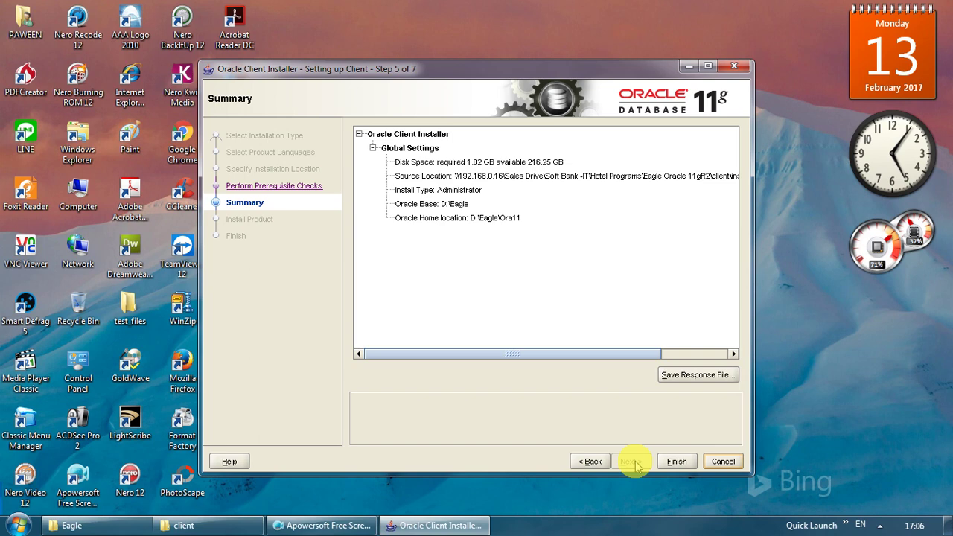
- Install the client, keeping the current Windows color scheme without further prompts, and close the installer once it finishes
left_click(679, 463)
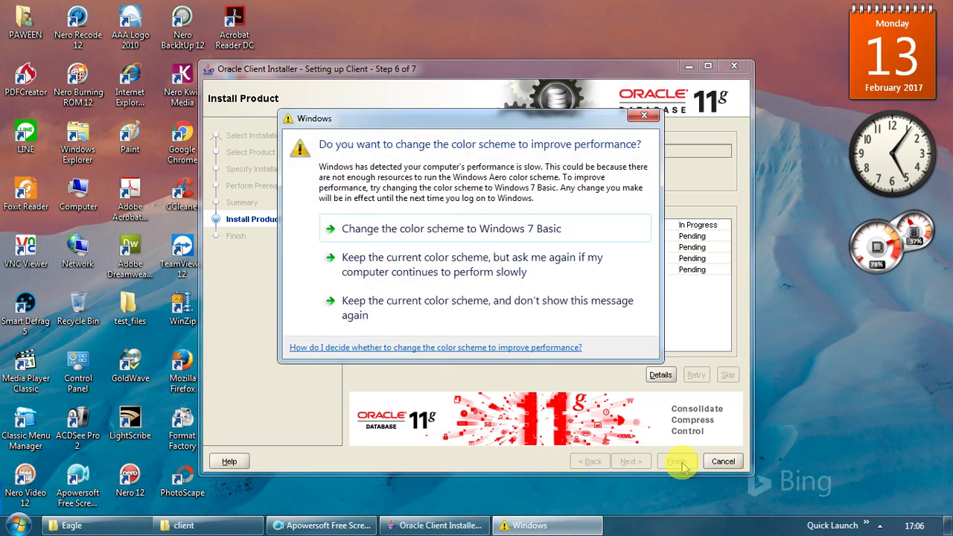
left_click(442, 303)
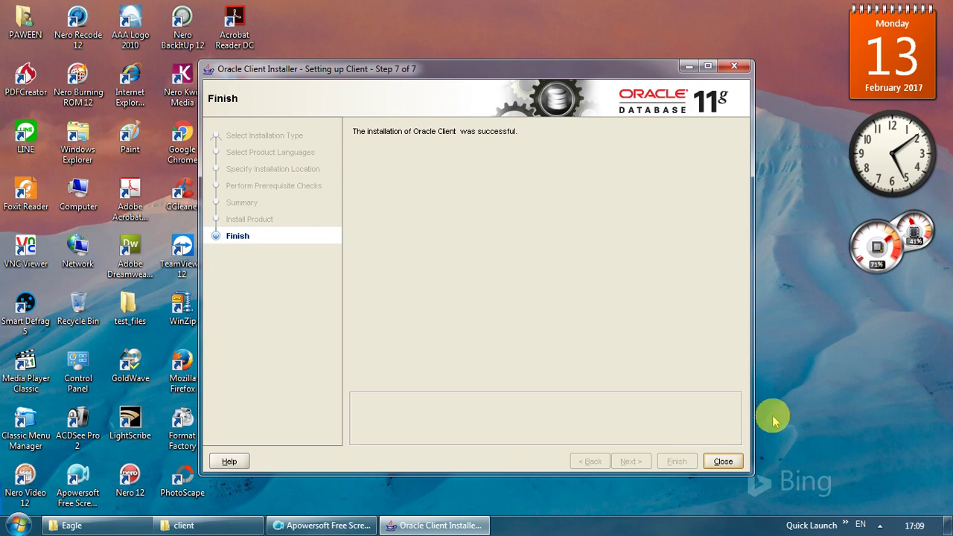
left_click(723, 461)
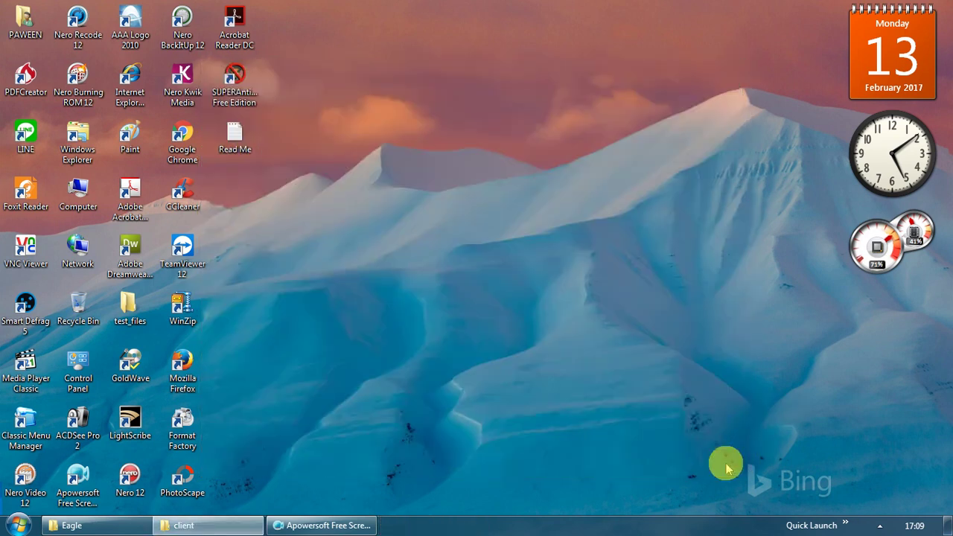
- Open the Ora11 folder in D:\Eagle and show its contents in a multi-column list view
left_click(120, 527)
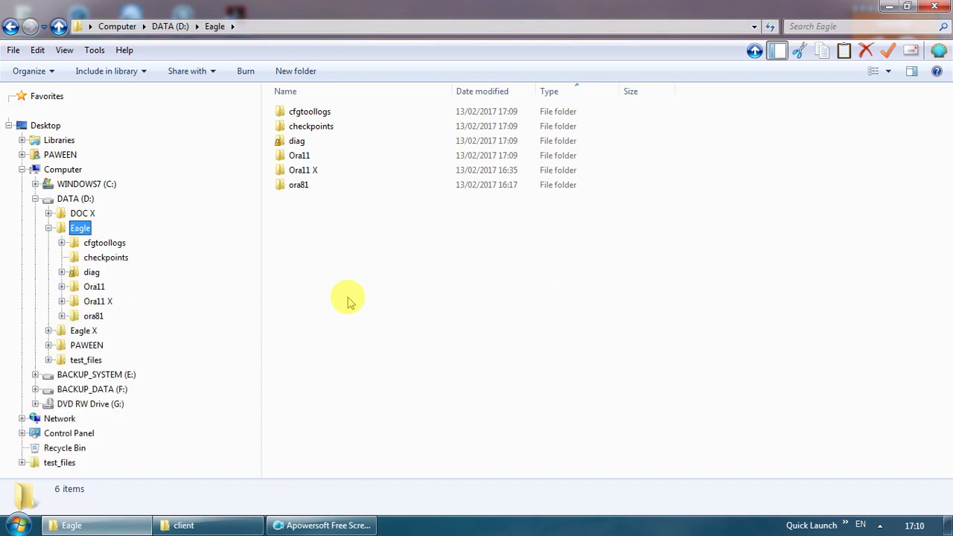
key("Down")
key("Down")
key("Down")
key("Down")
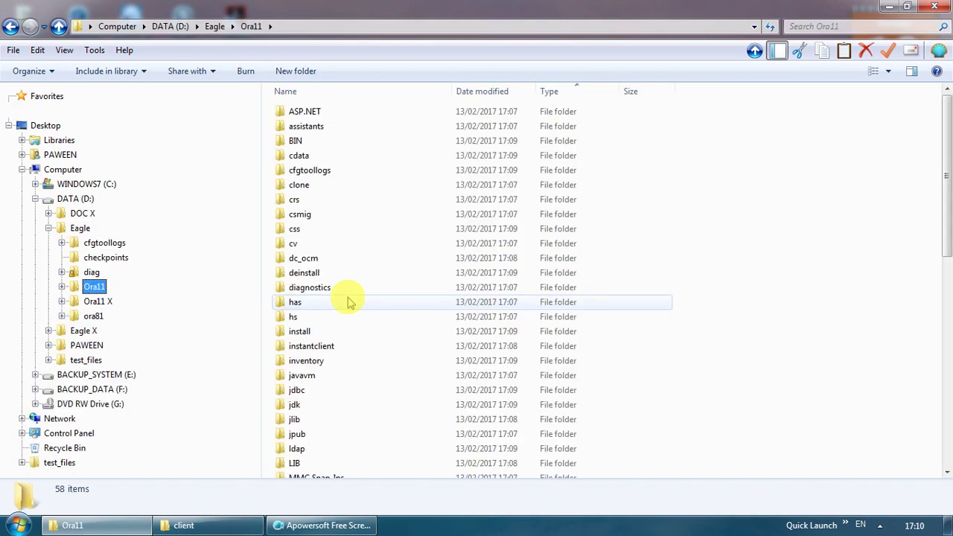
left_click(891, 74)
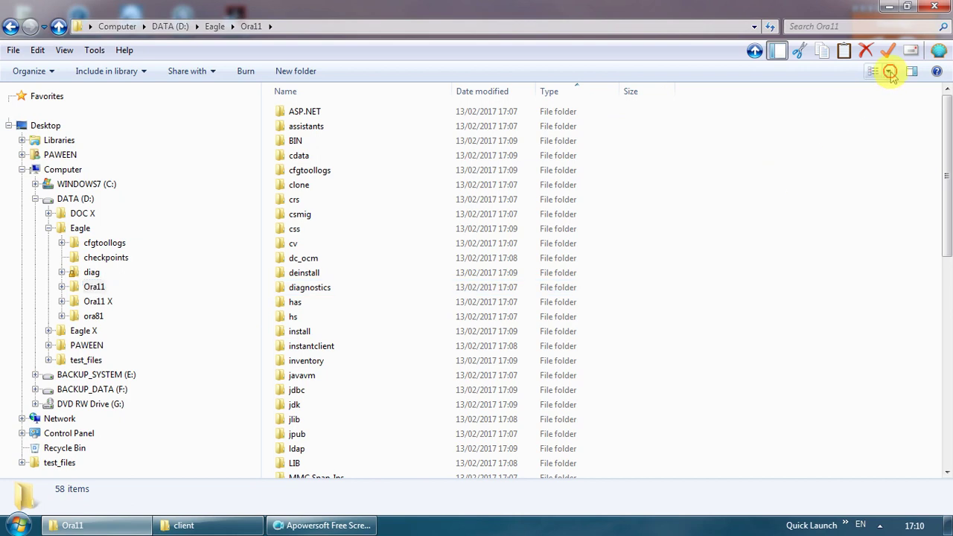
left_click(876, 112)
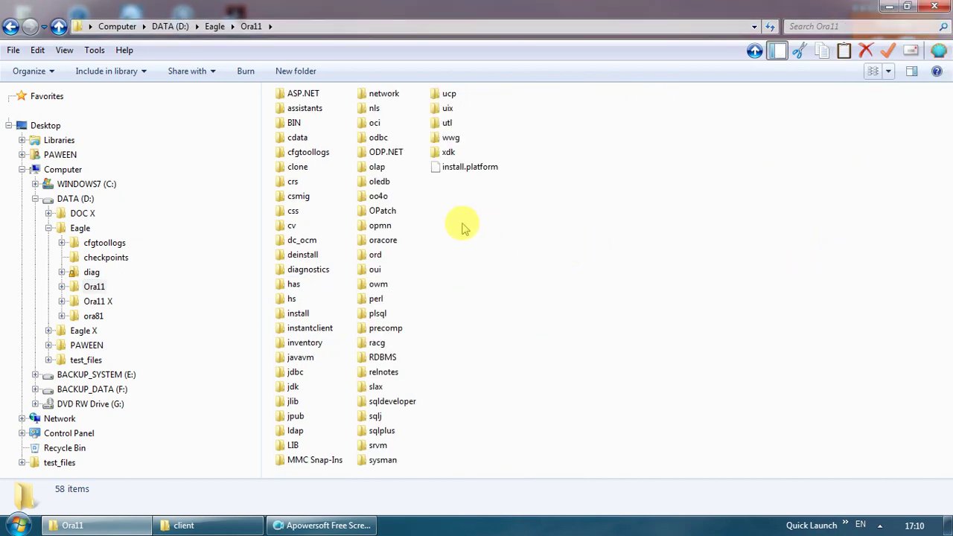
- Rename the network folder in D:\Eagle\Ora11 as network_ori
left_click(384, 93)
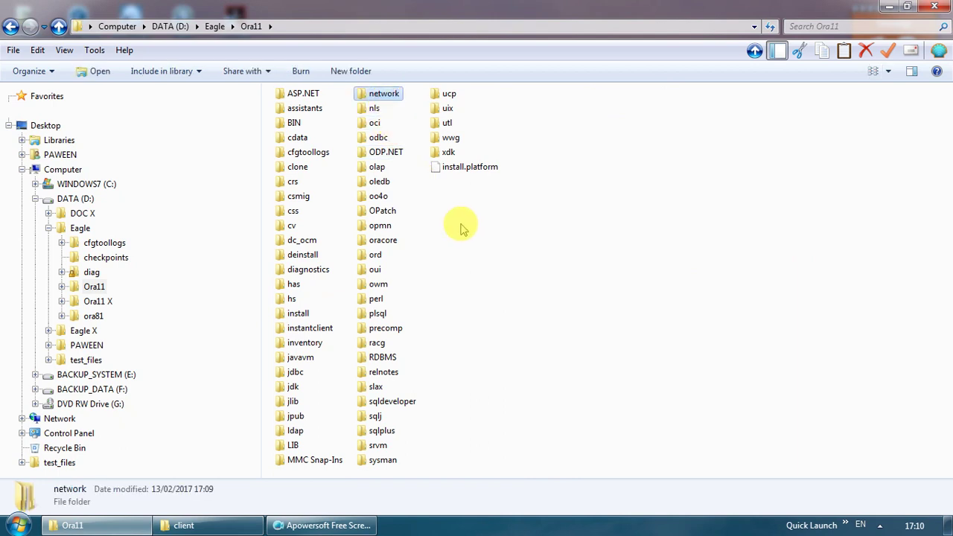
key("F2")
key("End")
type("_ori")
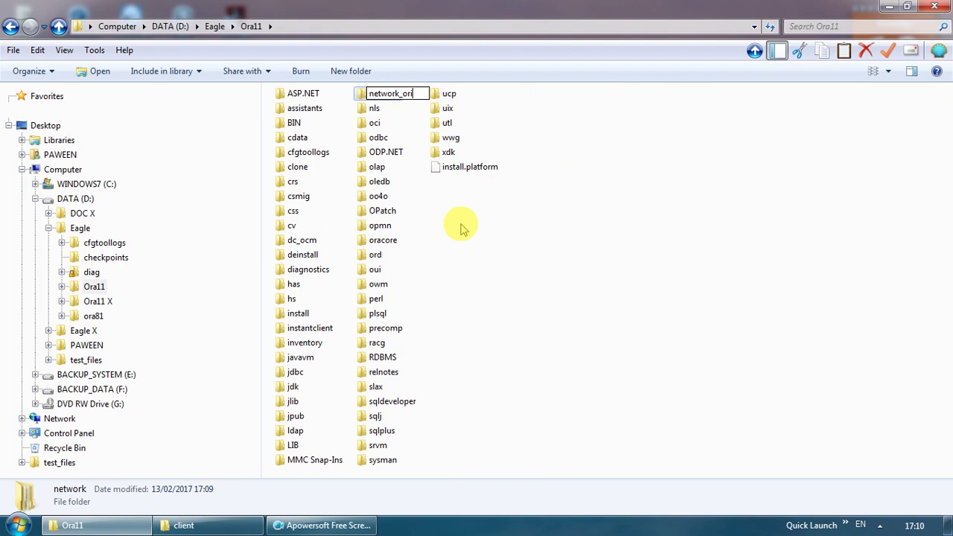
key("Return")
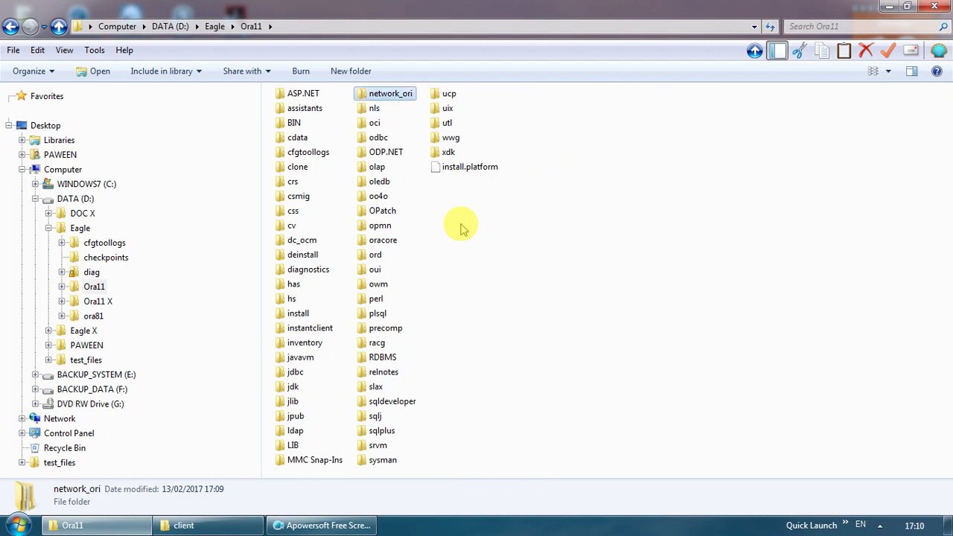
- Copy the network folder from D:\test_files\ora11 into D:\Eagle\Ora11
left_click(49, 360)
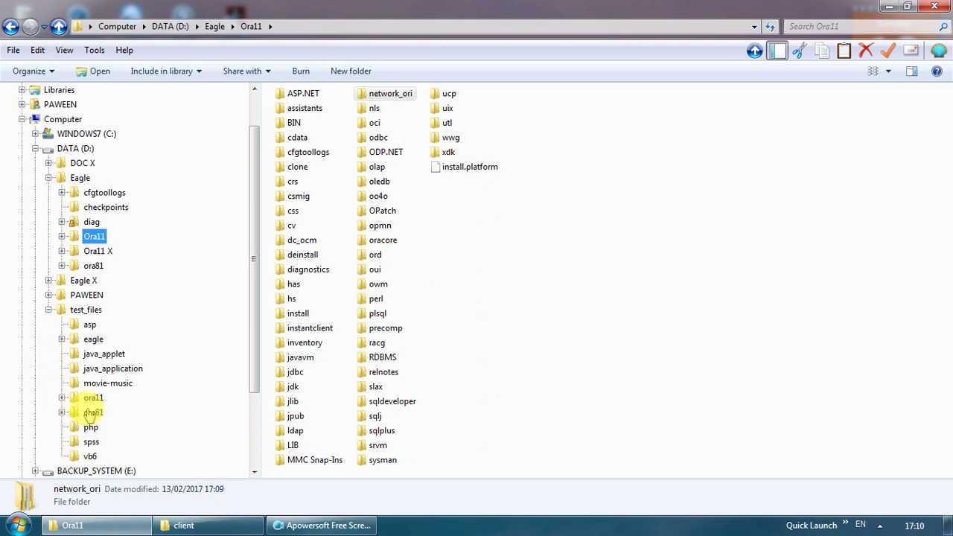
left_click(94, 399)
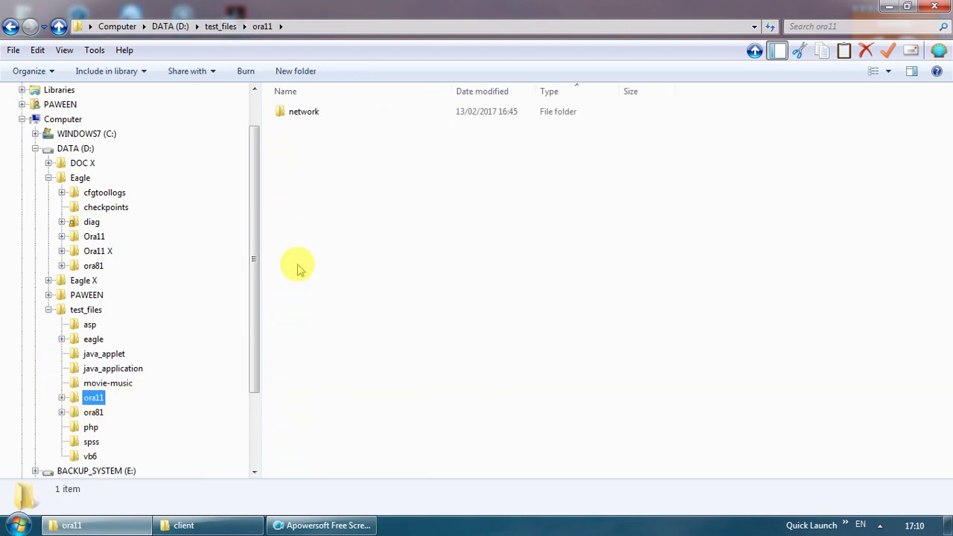
left_click(305, 118)
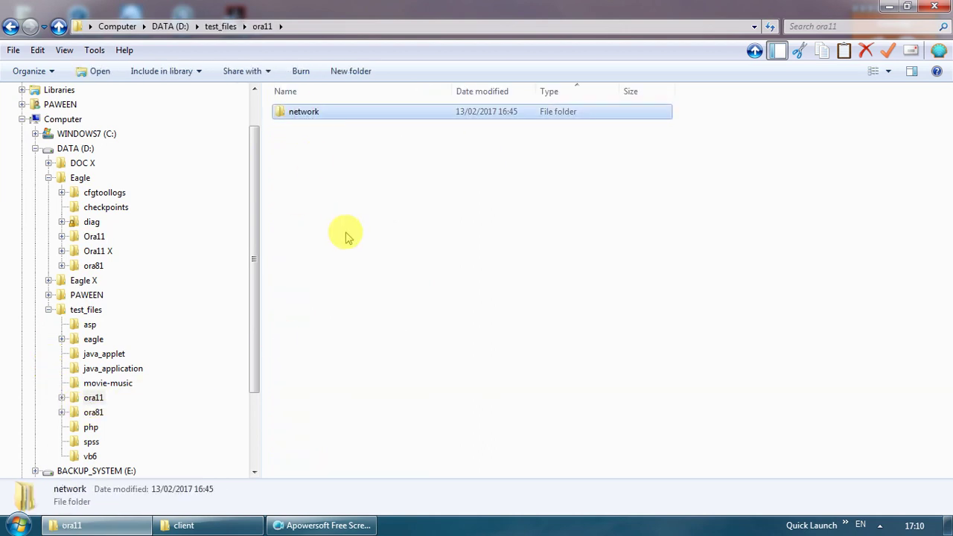
left_click(94, 237)
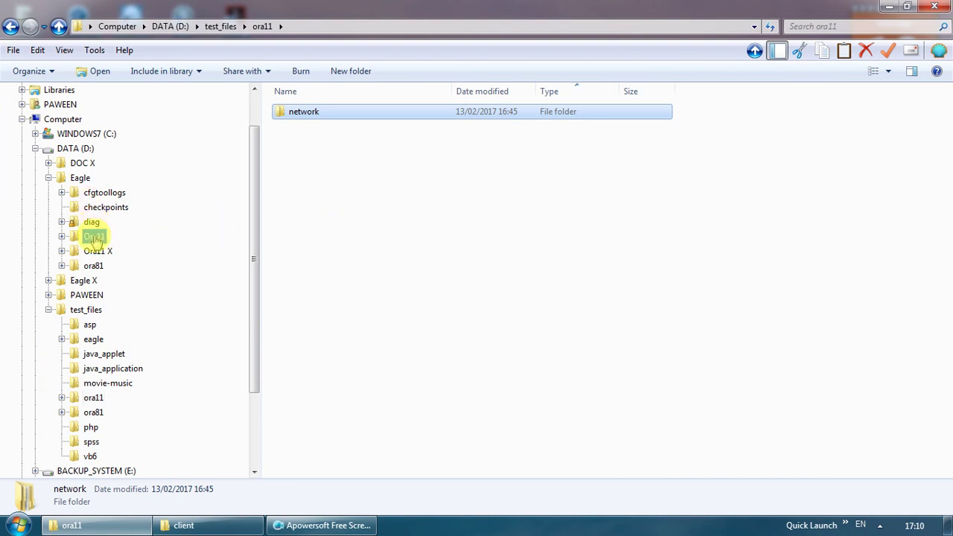
right_click(485, 277)
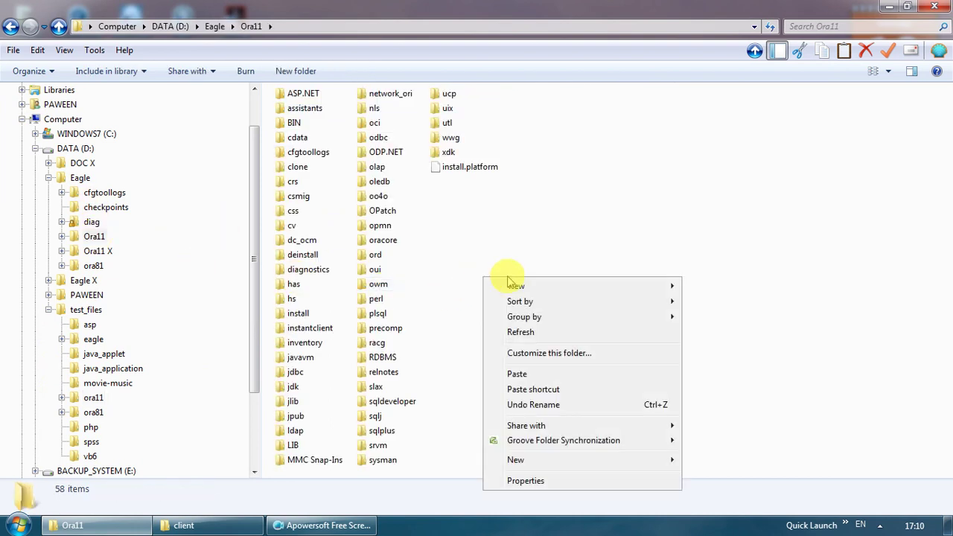
left_click(521, 373)
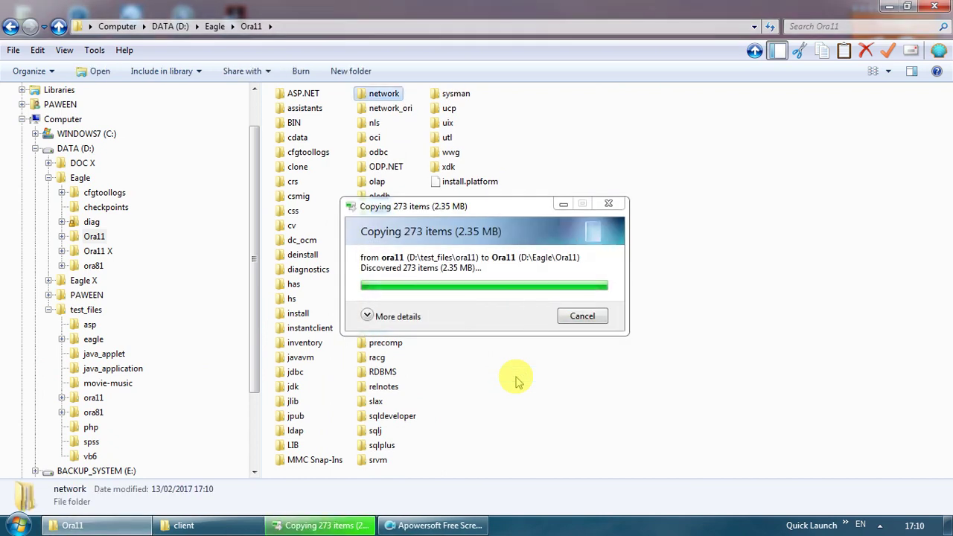
left_click(517, 381)
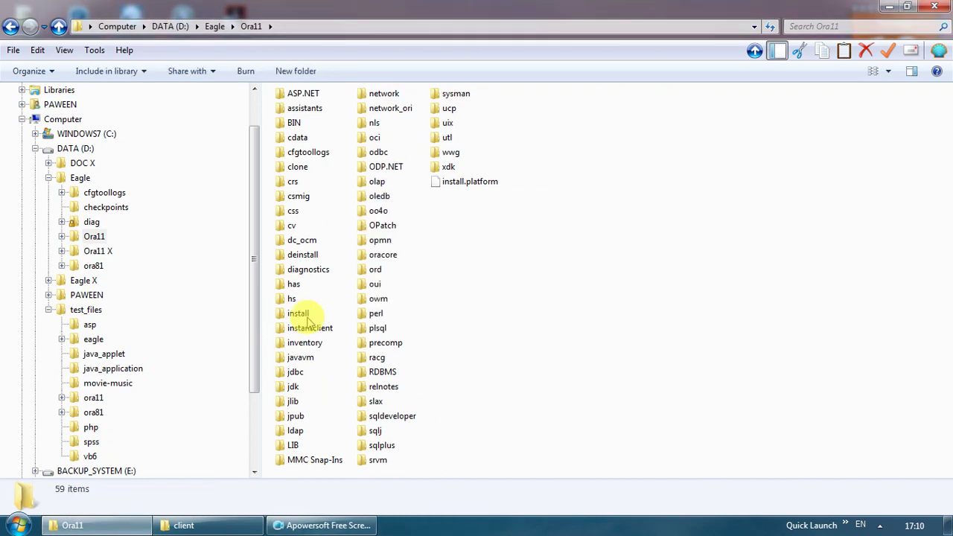
- Open the udl data link file in D:\test_files
left_click(37, 148)
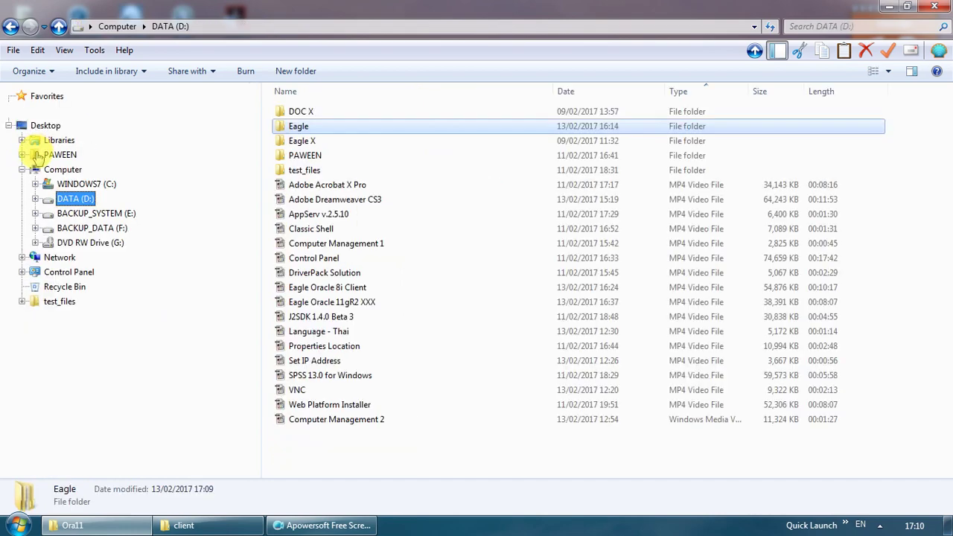
left_click(37, 199)
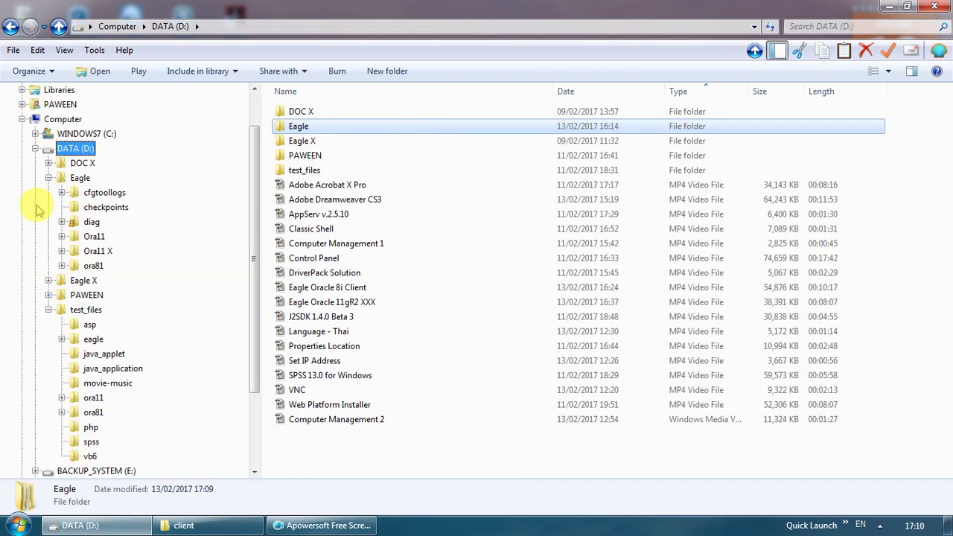
left_click(78, 311)
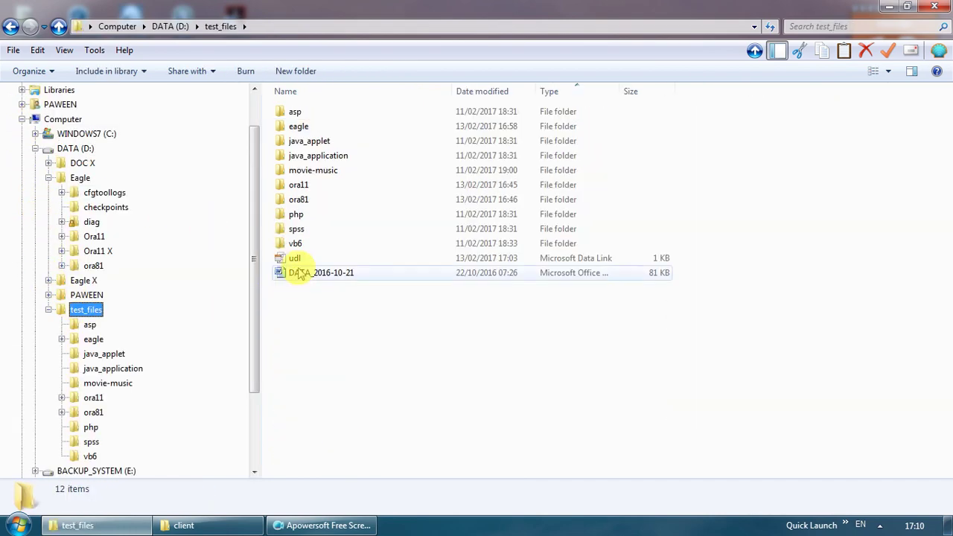
left_click(298, 257)
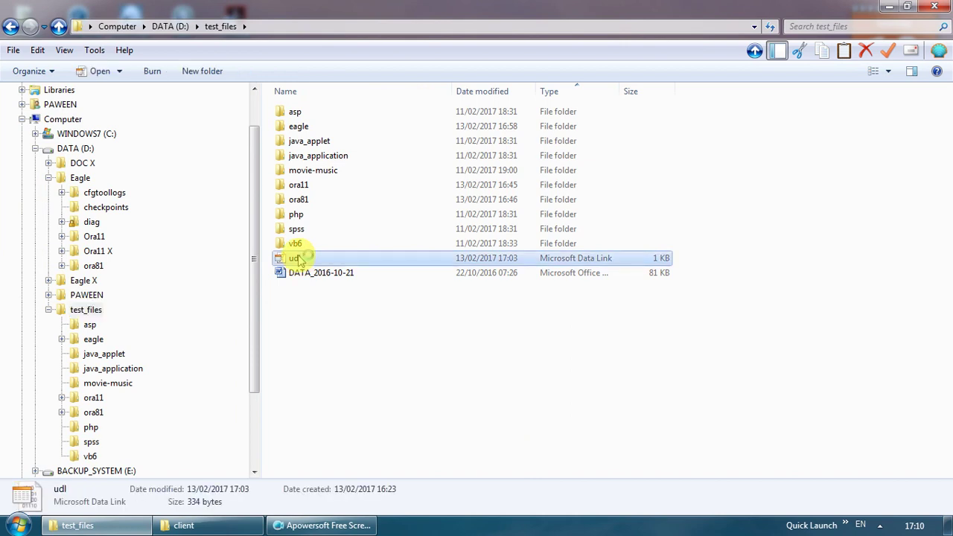
double_click(298, 257)
- Test the data link's connection to the EAGLE server, dismiss the test message and accept the data link properties
left_click(532, 361)
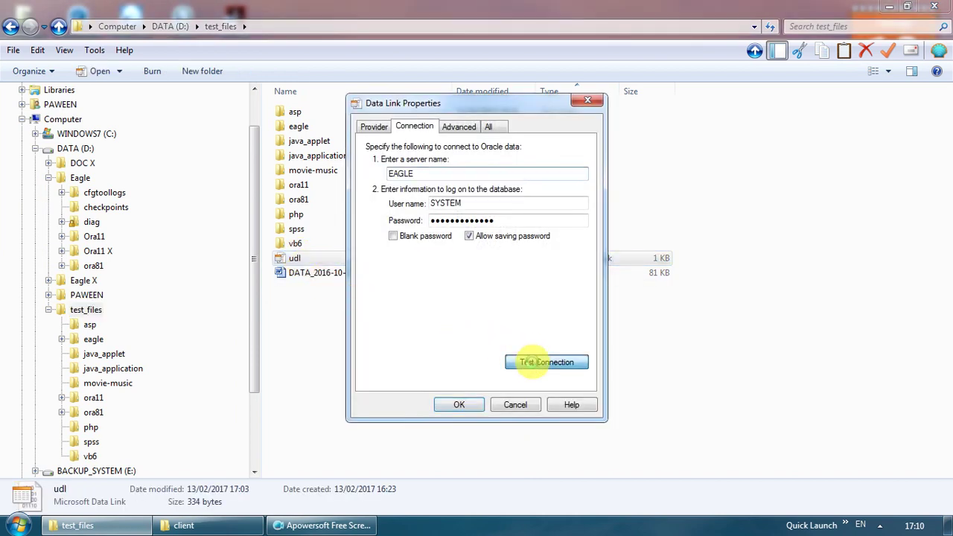
left_click(518, 317)
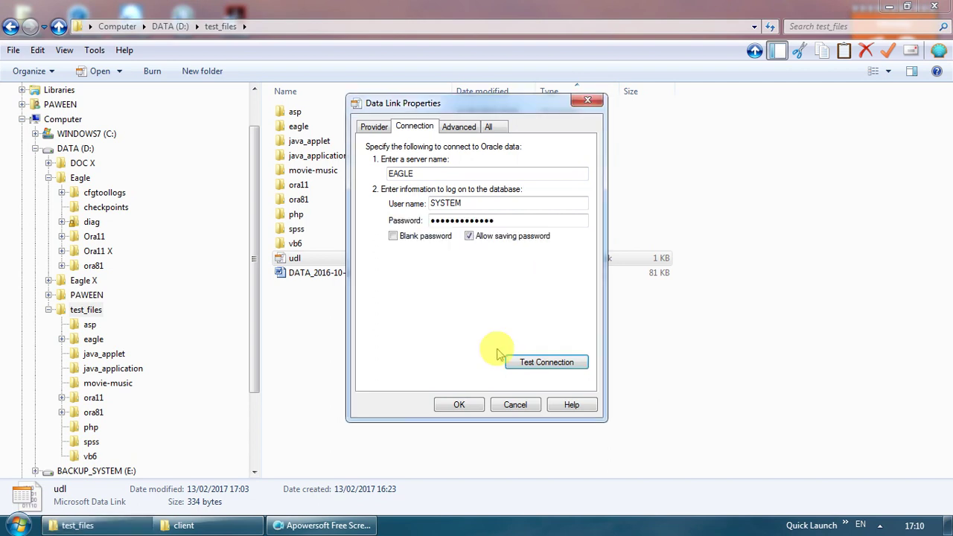
left_click(458, 405)
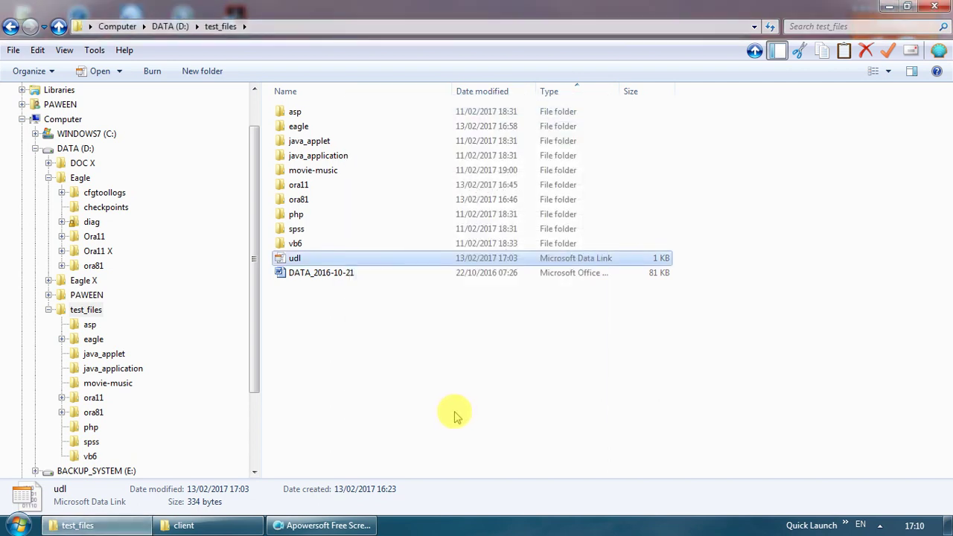
- Switch to Apowersoft Free Screen Recorder and stop the running recording
left_click(331, 525)
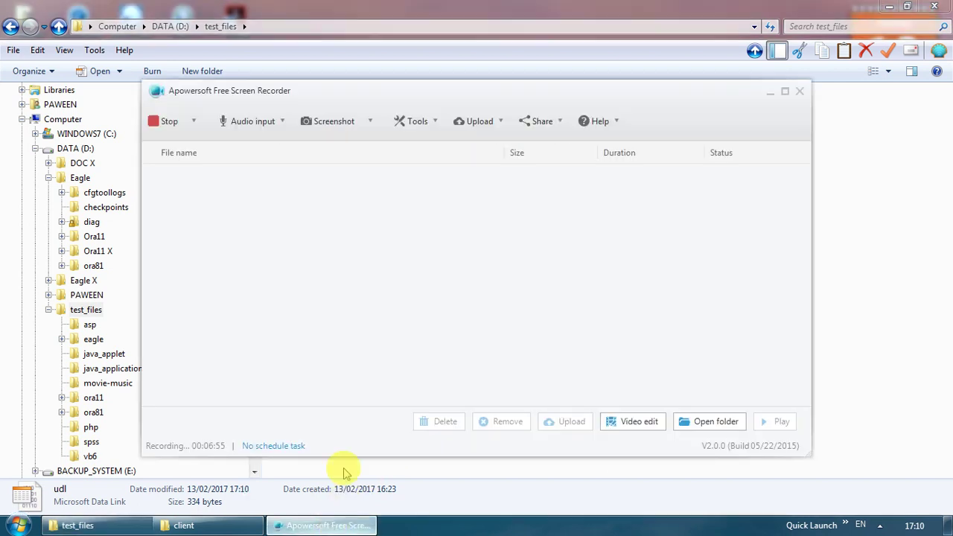
left_click(156, 121)
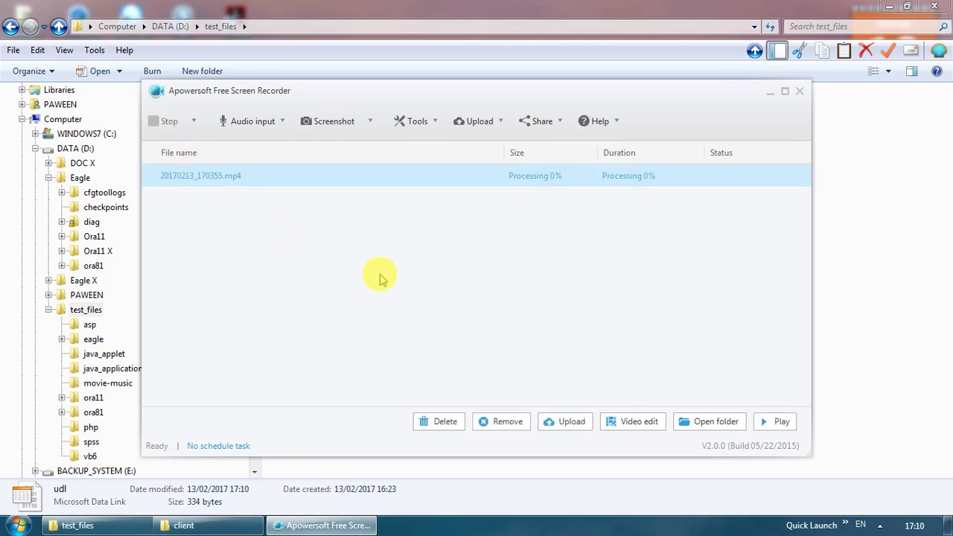